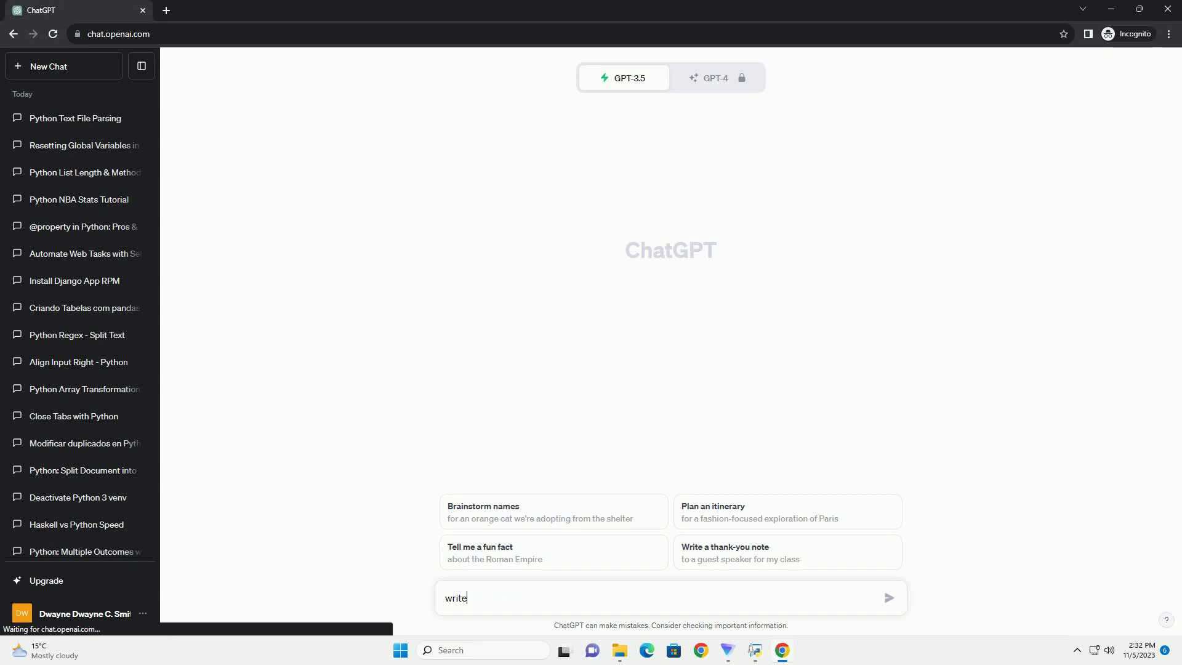
Step: Erase the leftover draft word 'write' so the message box is empty
key(BackSpace)
key(BackSpace)
key(BackSpace)
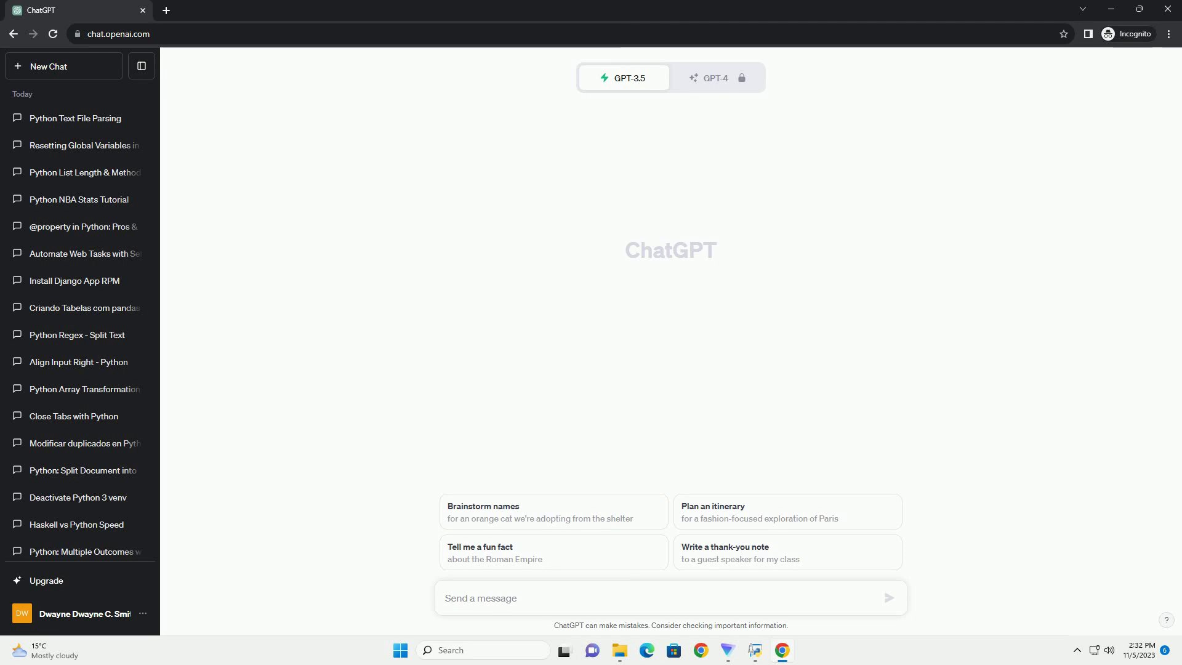
text(write an informative tutorial about python reading data from file with code example)
Step: Send the request for a Python file-reading tutorial with a code example
key(Return)
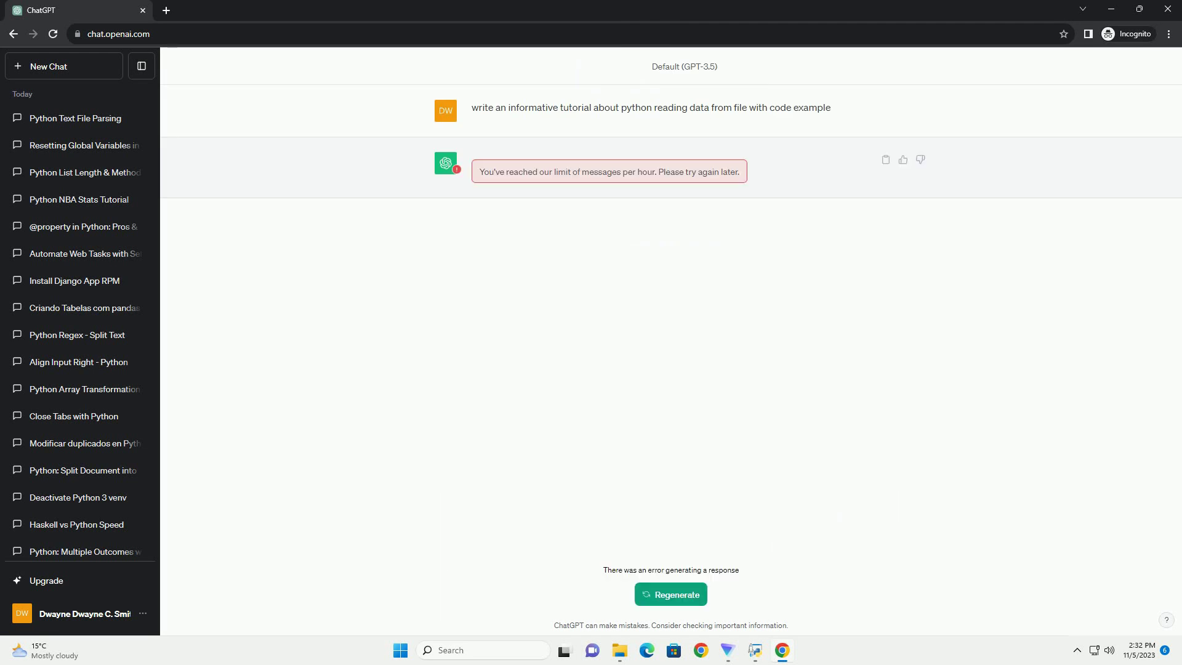